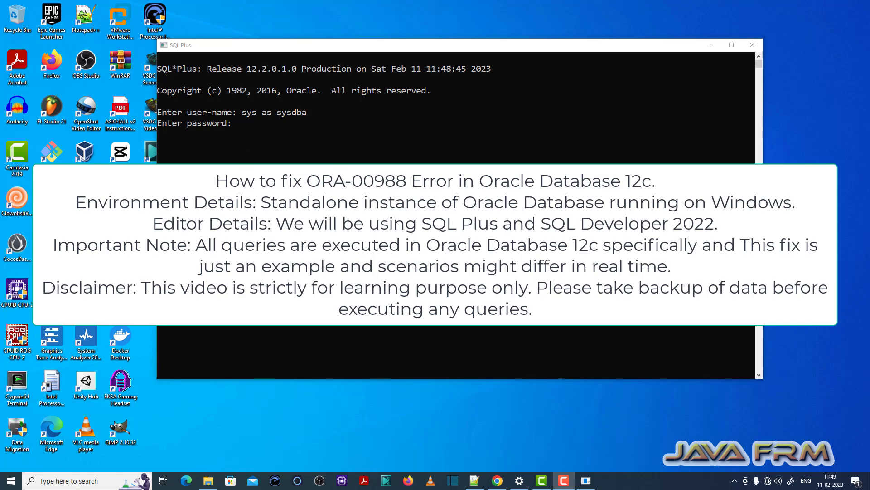
Focus the console and submit the empty password to connect as sysdba to Oracle Database 12c.
key("alt+Tab")
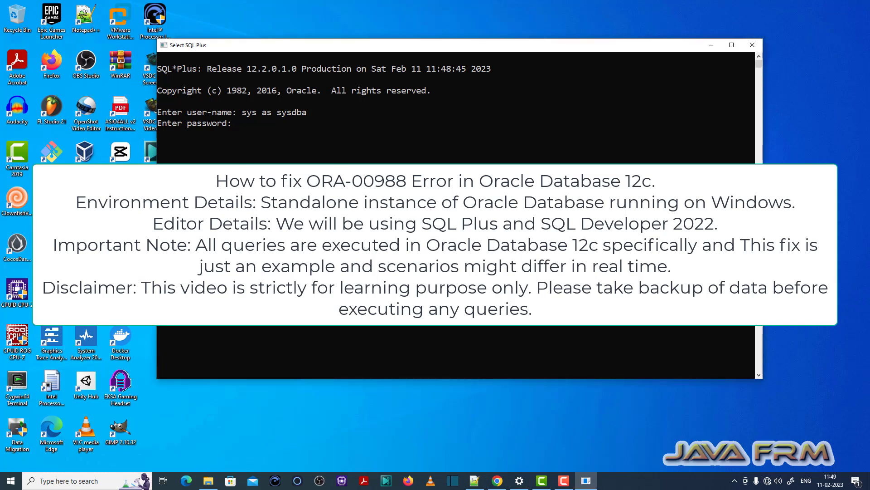
left_click(318, 183)
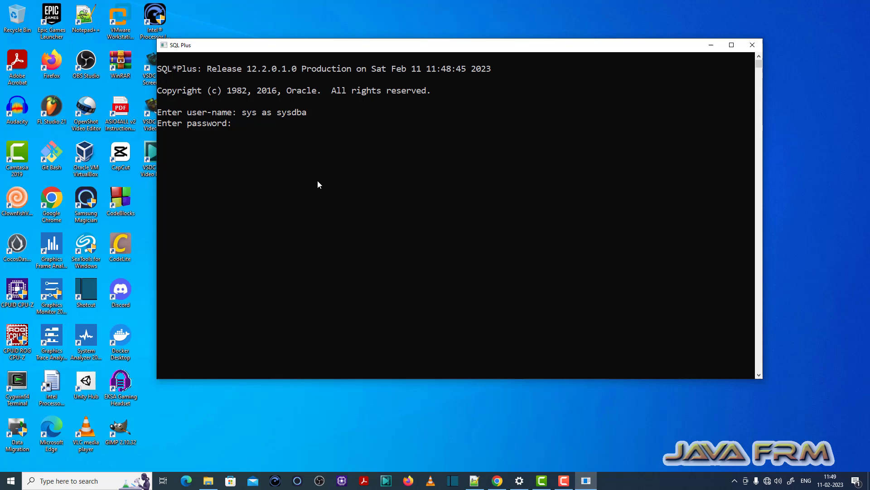
key("Return")
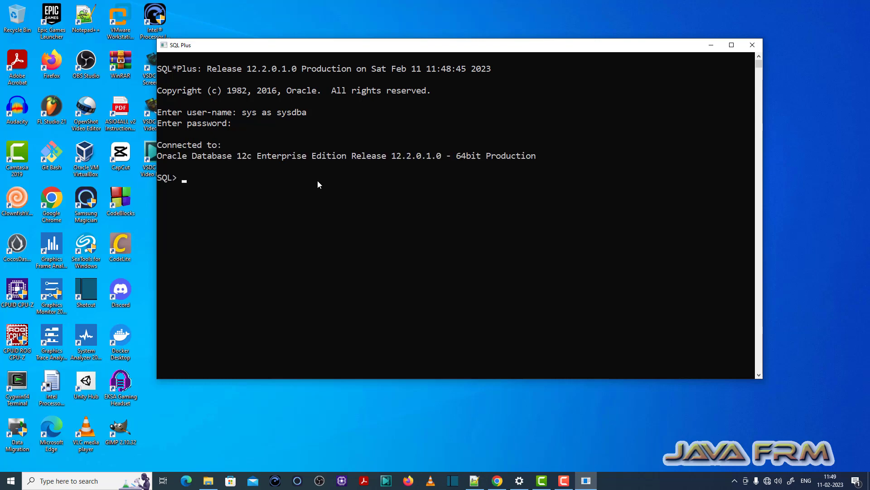
type("c")
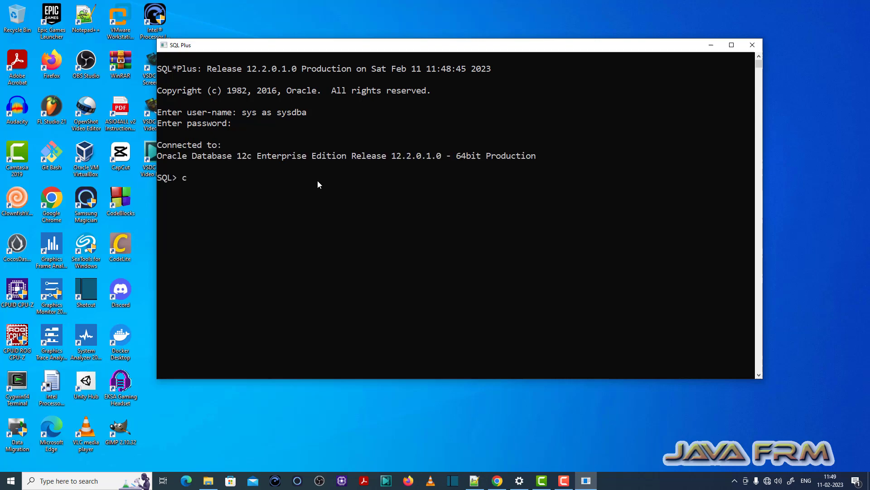
type("reate user ")
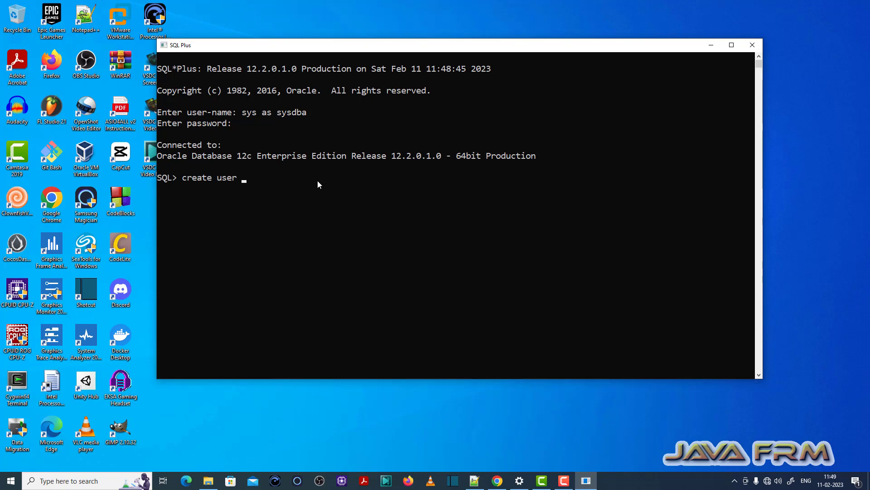
type("c#")
type("#demo ")
type("identified ")
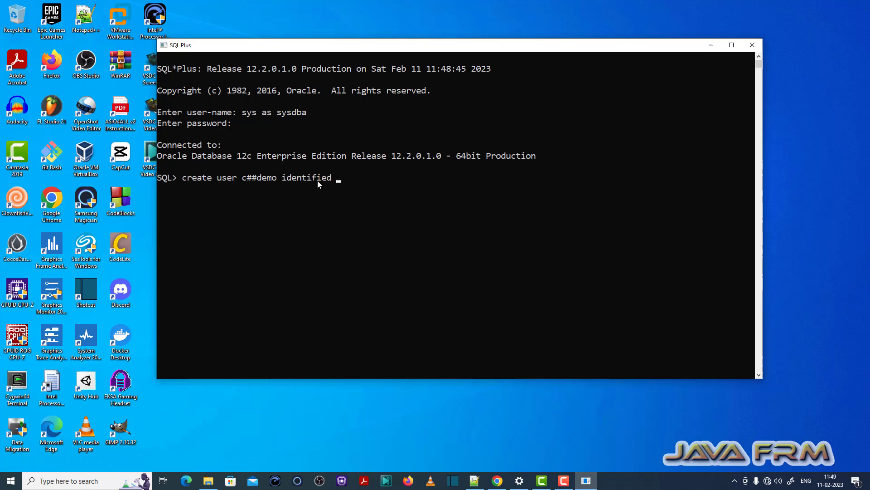
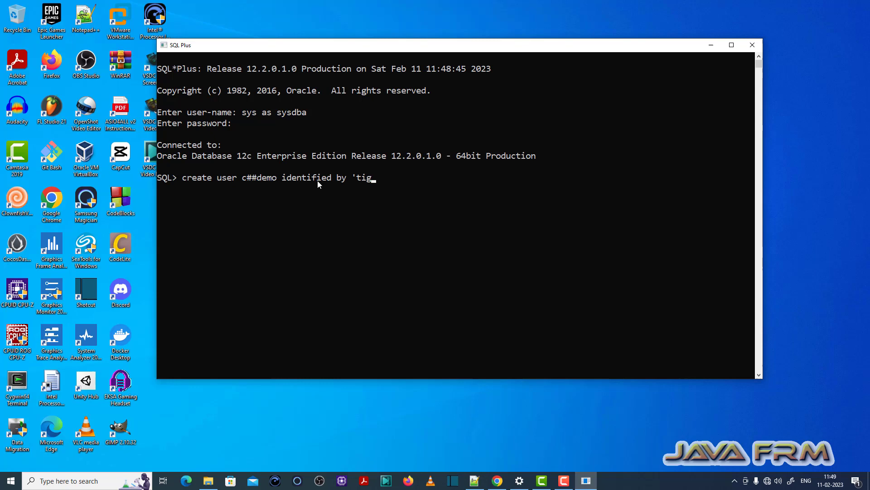
key("Return")
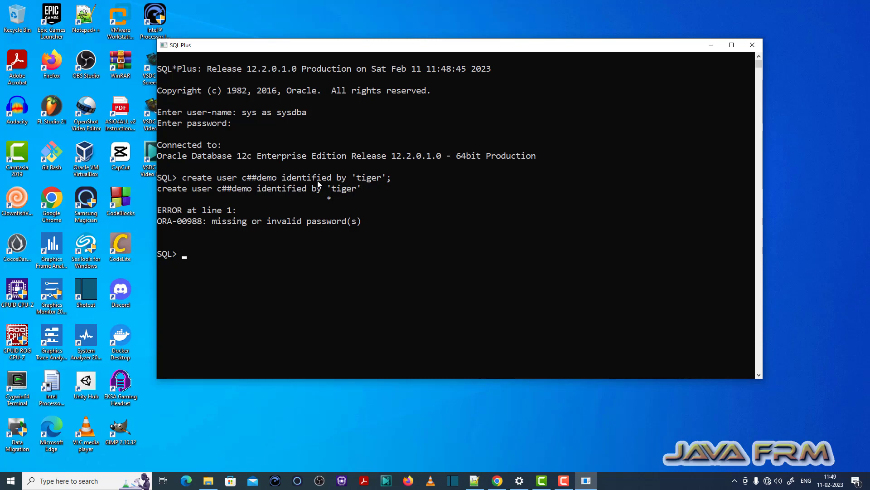
mouse_move(159, 219)
left_mouse_down()
mouse_move(170, 229)
mouse_move(365, 225)
left_mouse_up()
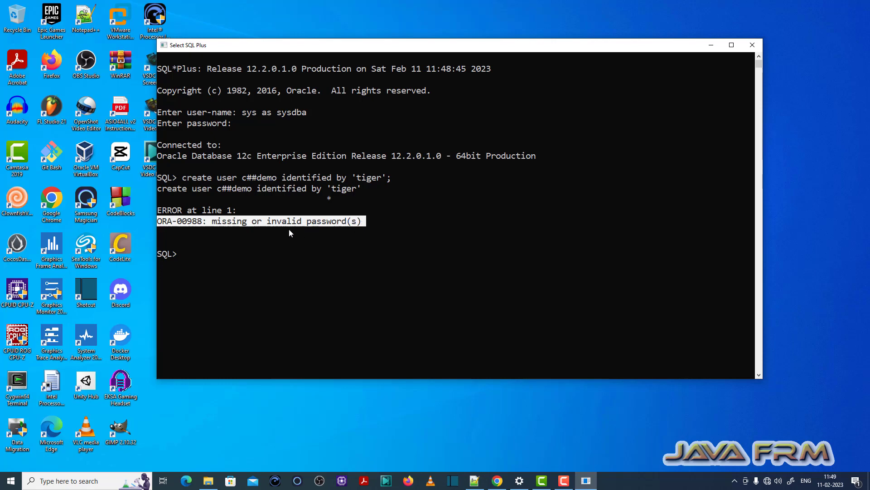
left_click(233, 242)
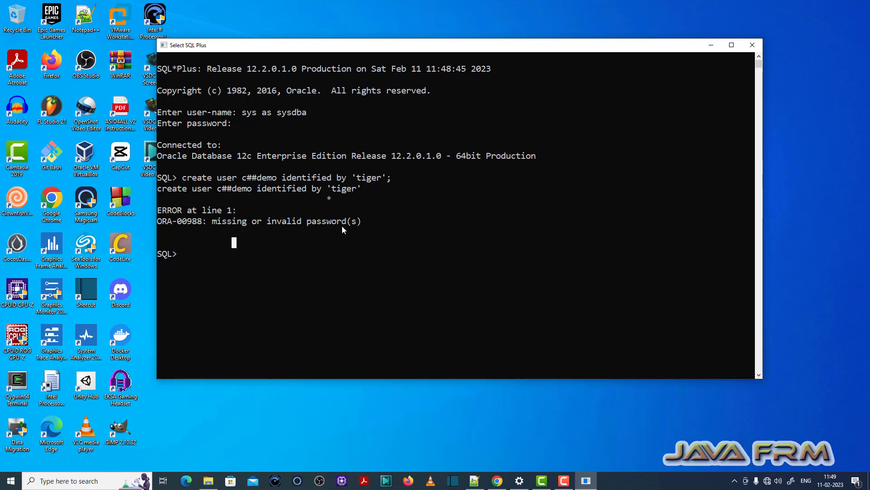
key("Escape")
key("Up")
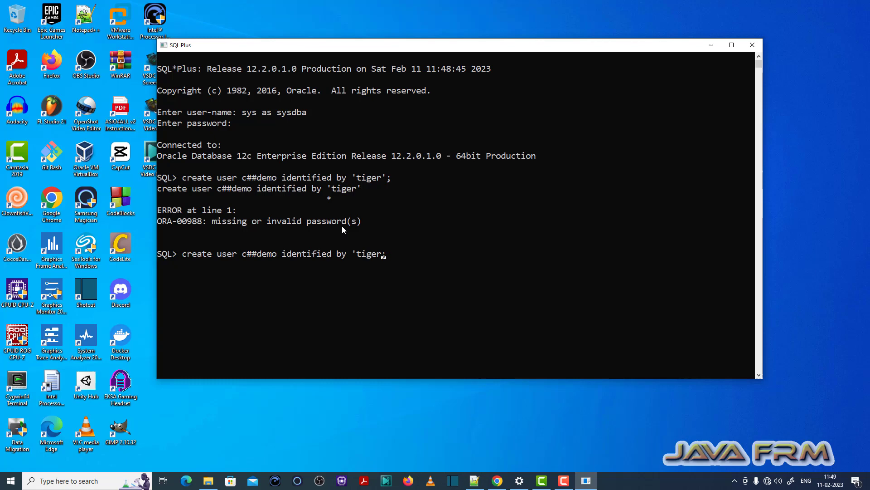
key("Left")
key("Left")
key("Left")
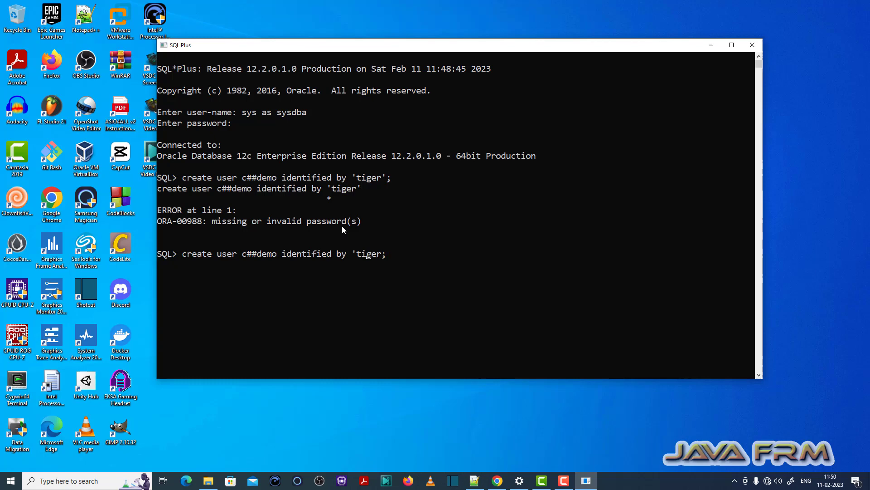
key("Left")
key("Left")
key("BackSpace")
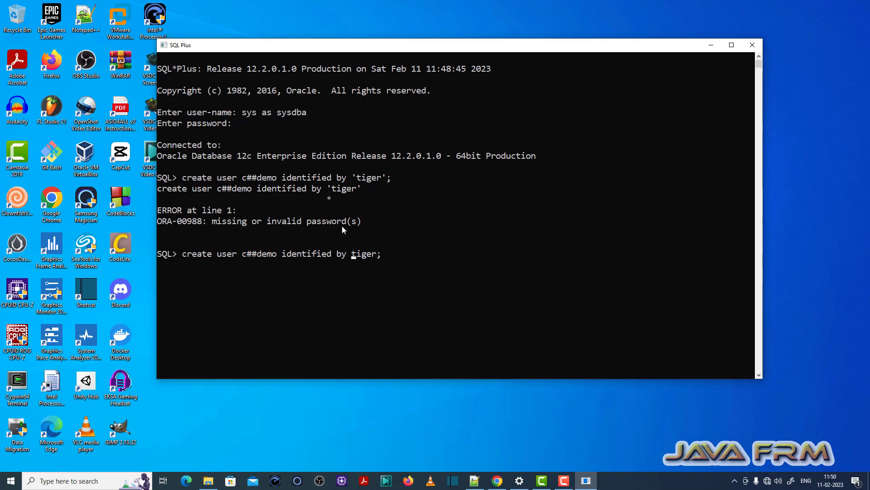
key("Return")
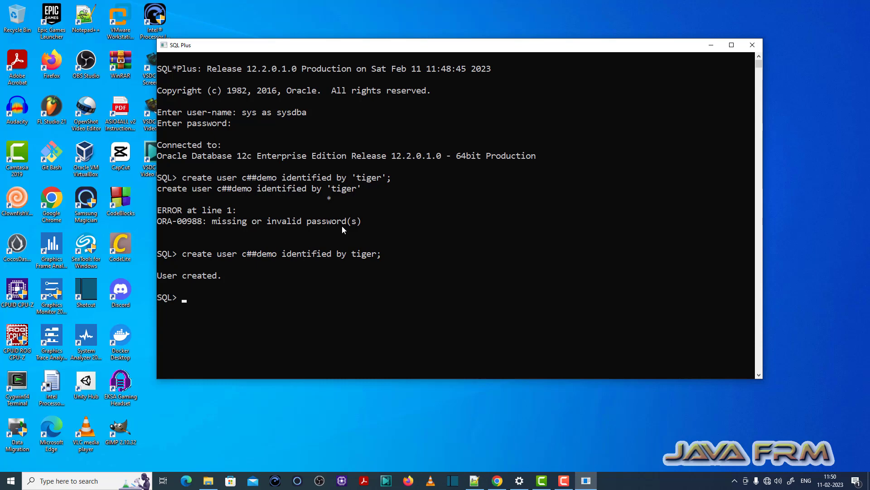